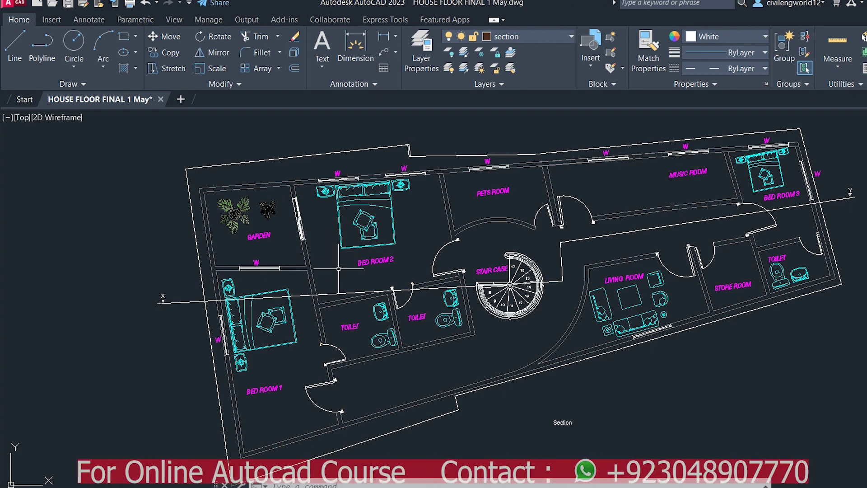
Examine the upper floor plan together with the surrounding elevation and section drawings in model space.
scroll(339, 268, "down", 3)
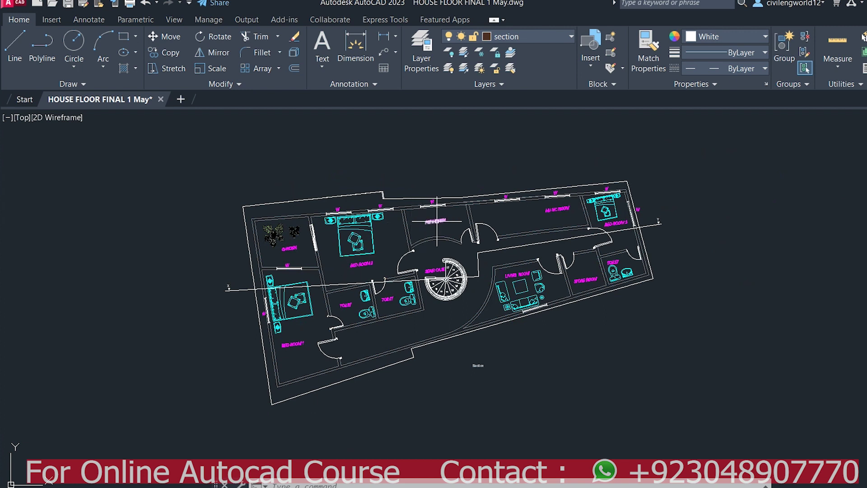
scroll(539, 306, "down", 3)
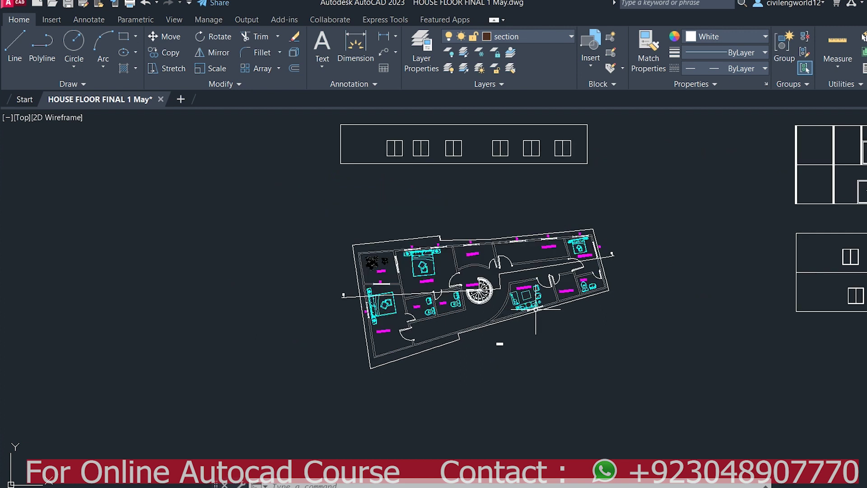
scroll(414, 222, "down", 2)
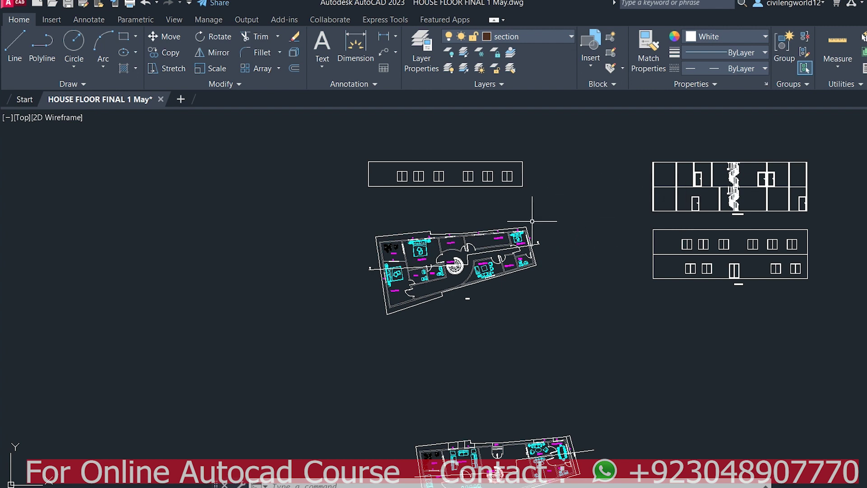
scroll(538, 224, "up", 2)
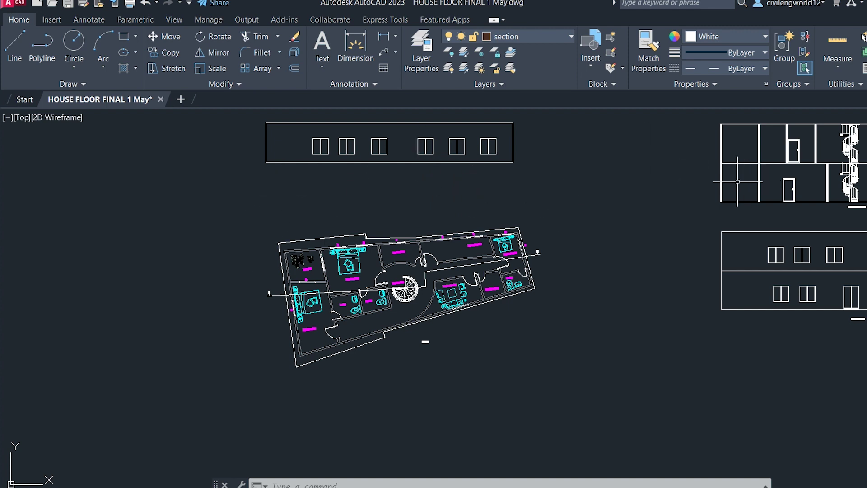
scroll(352, 310, "up", 2)
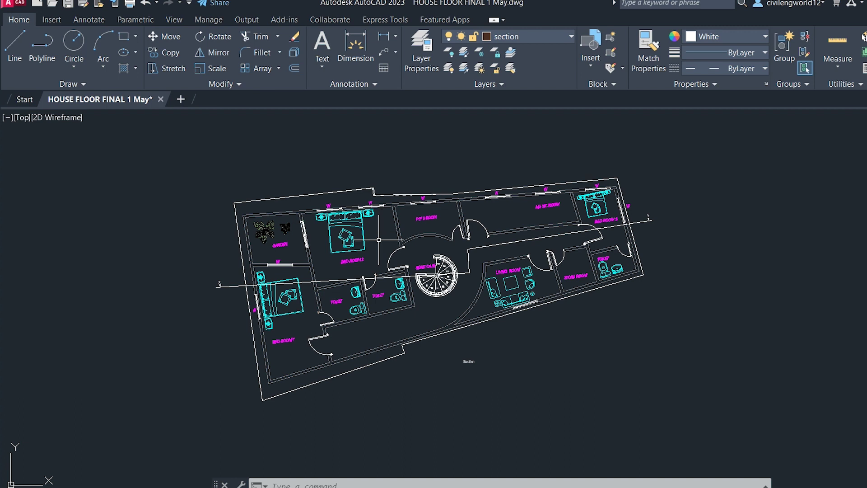
scroll(317, 290, "up", 2)
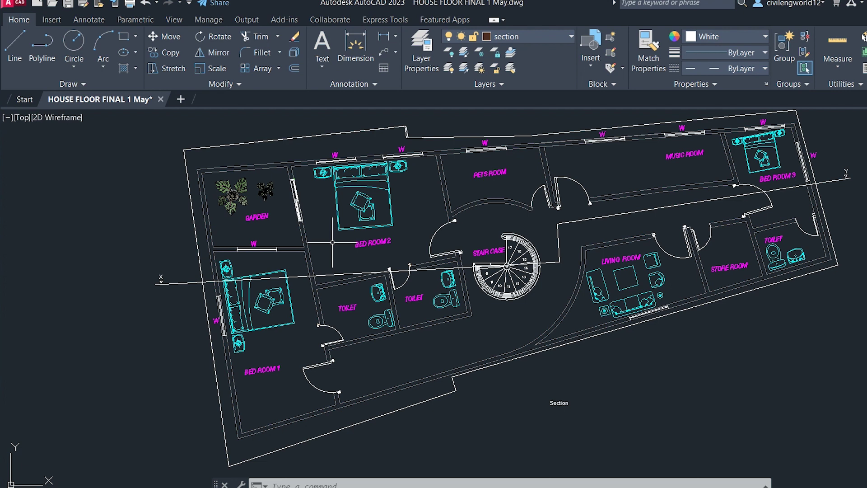
type("plot")
key("Return")
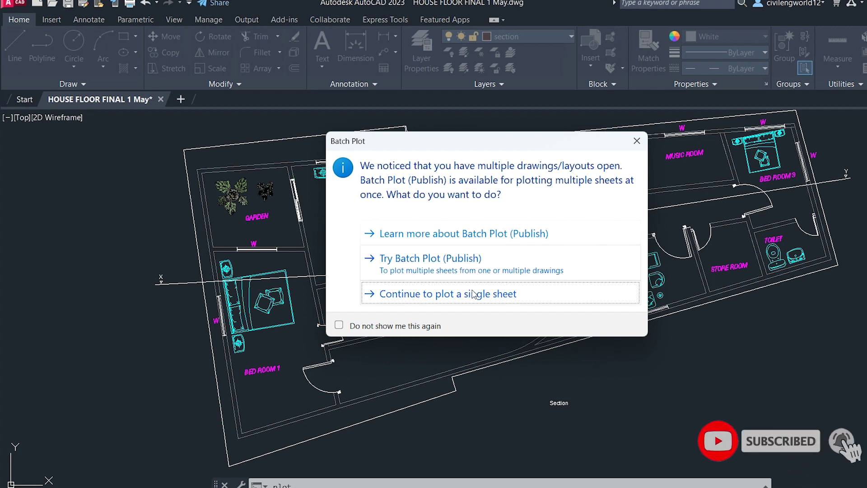
left_click(415, 295)
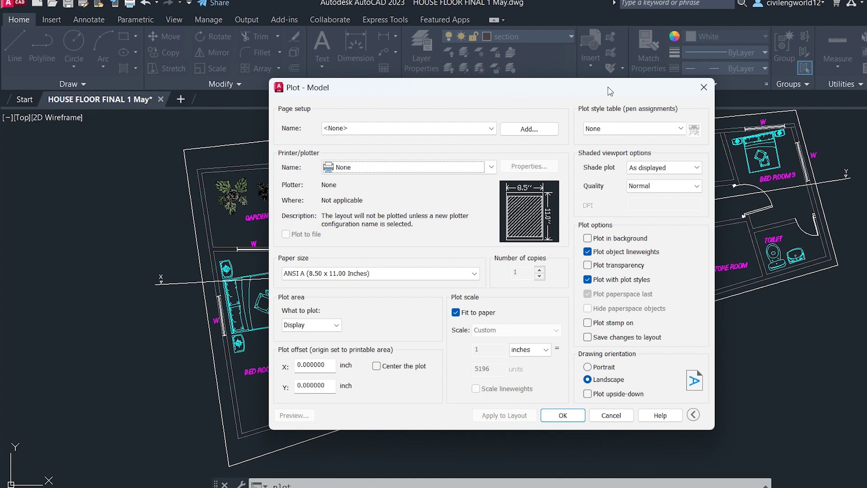
left_click(703, 89)
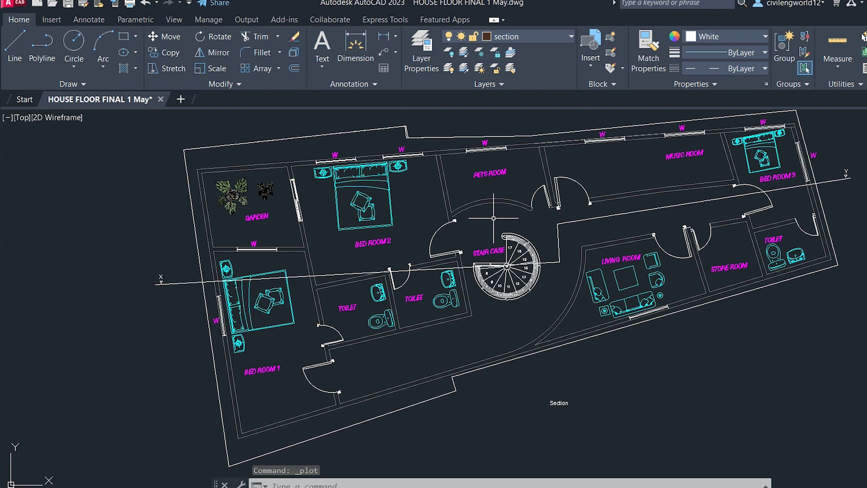
type("PLOT")
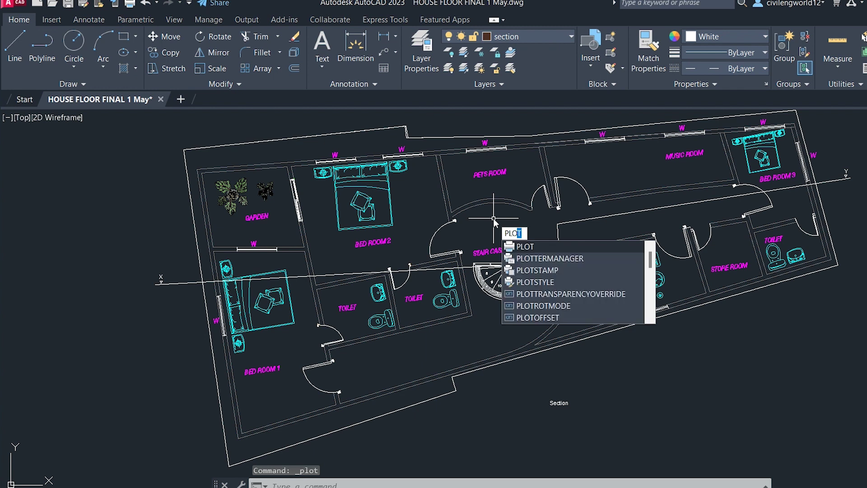
left_click(533, 246)
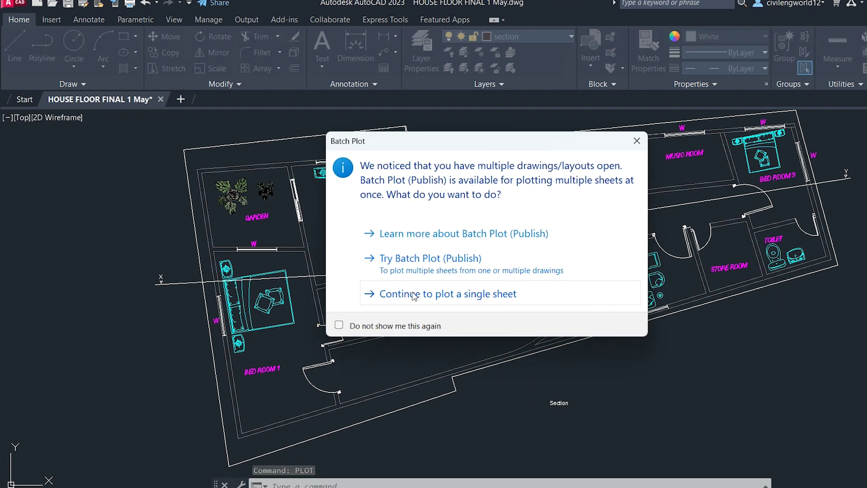
left_click(453, 296)
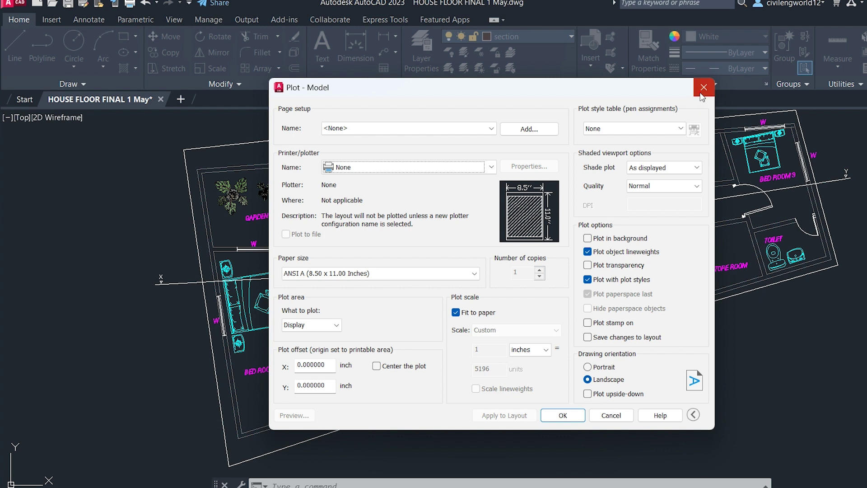
left_click(701, 93)
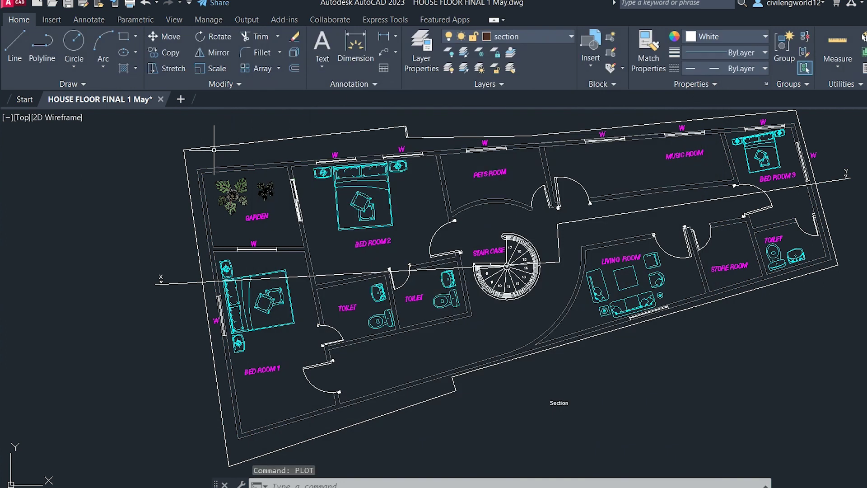
Open the plot settings for the model, continuing with a single sheet instead of a batch plot.
left_click(9, 4)
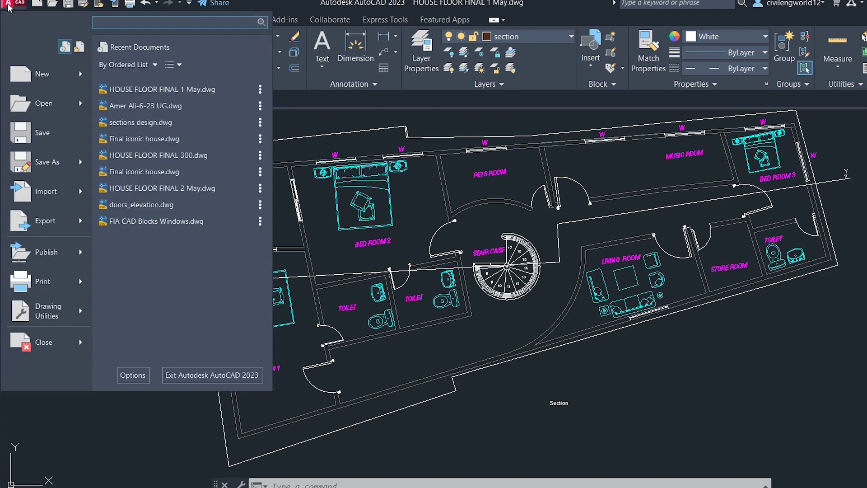
mouse_move(59, 282)
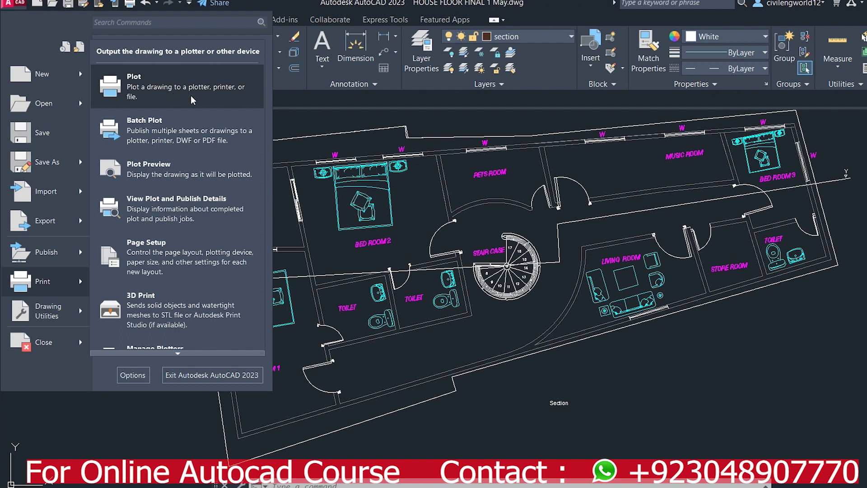
left_click(161, 93)
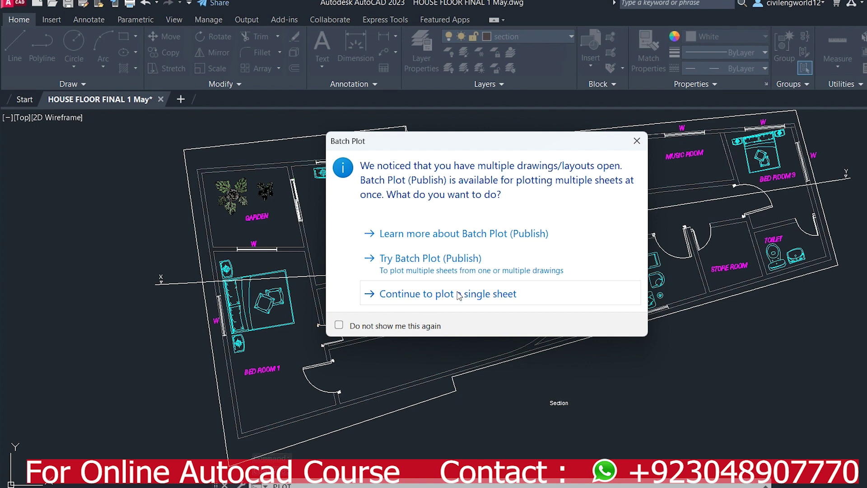
left_click(460, 296)
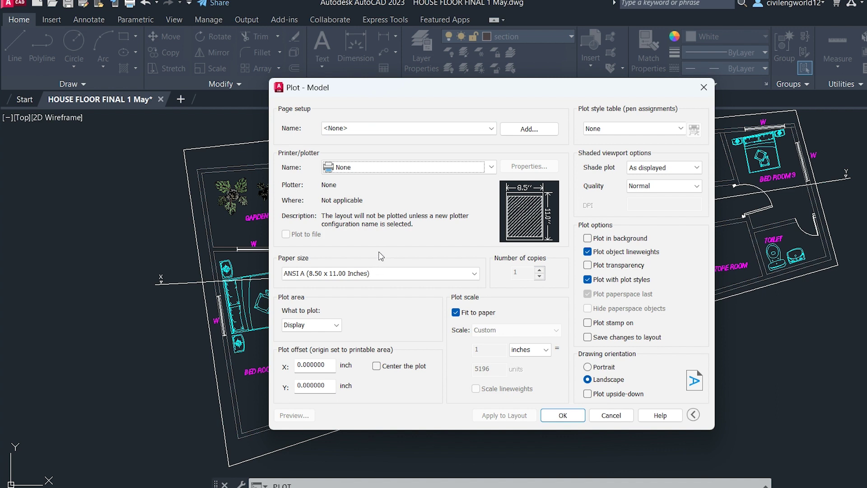
Try the paper sizes ARCH E (48.00 x 36.00 Inches) and ISO A2 (420.00 x 594.00 MM) for the plot.
left_click(446, 274)
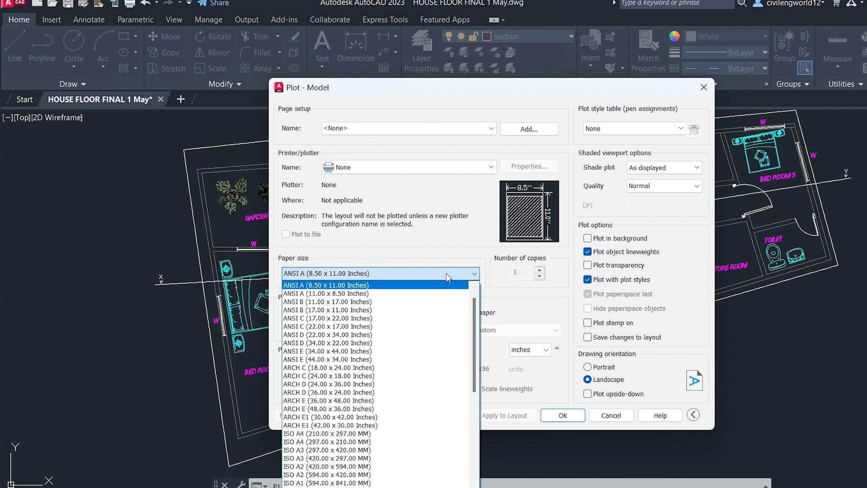
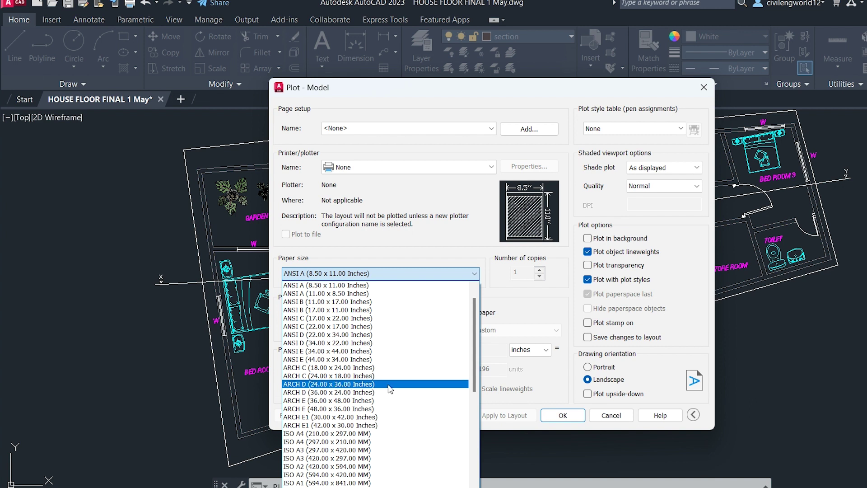
left_click_drag(472, 361, 472, 380)
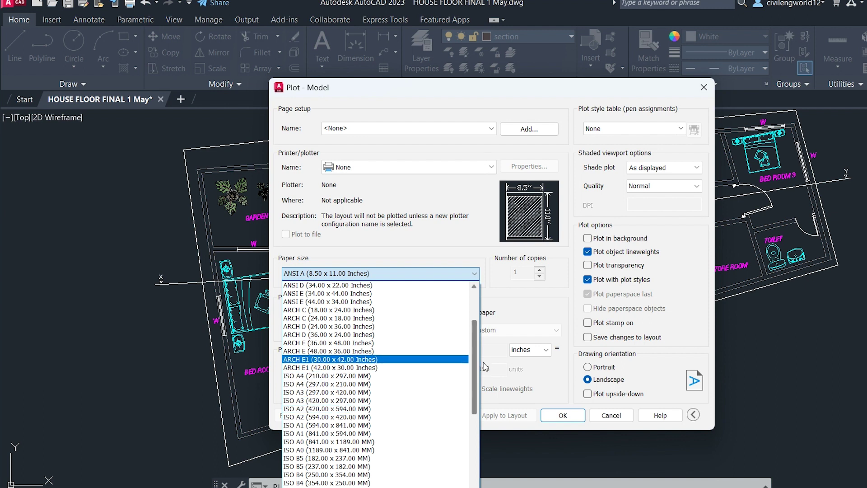
left_click_drag(475, 363, 474, 376)
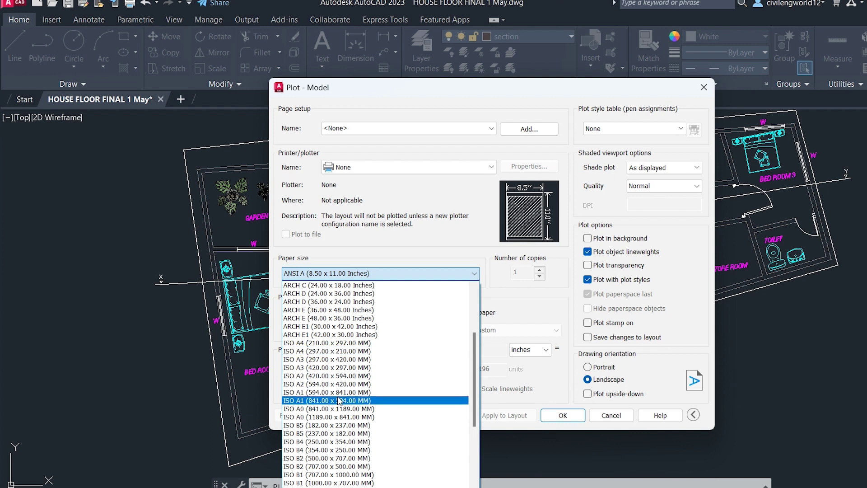
left_click(359, 318)
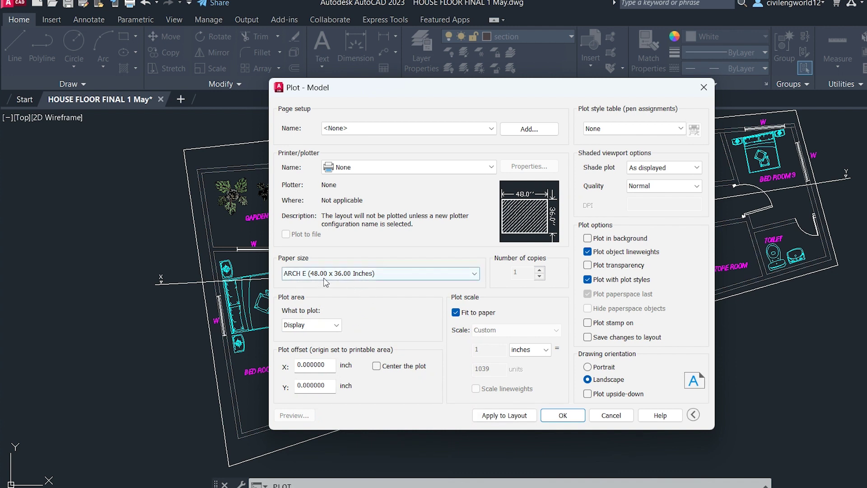
left_click(370, 274)
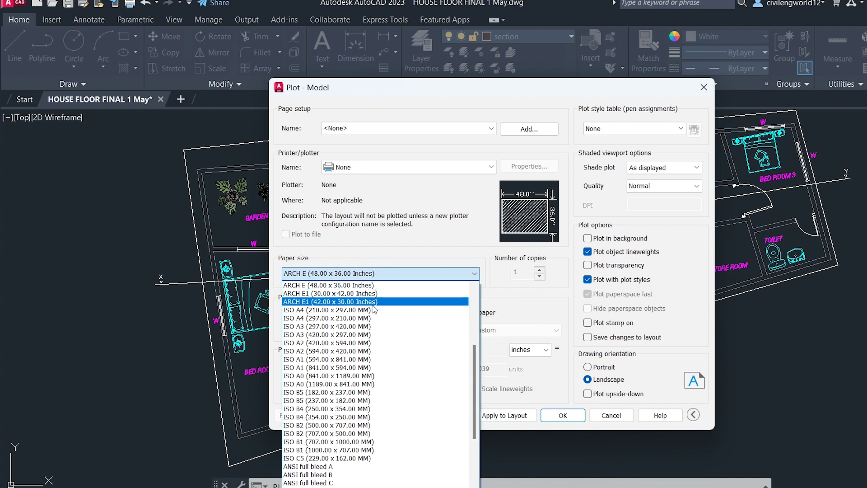
left_click(359, 343)
Set the plot's paper size to ISO B2 (707.00 x 500.00 MM).
left_click(392, 273)
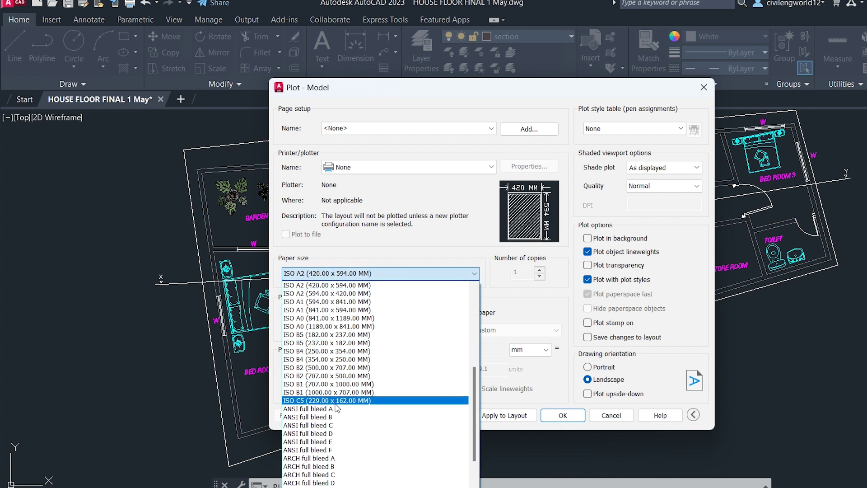
left_click(340, 376)
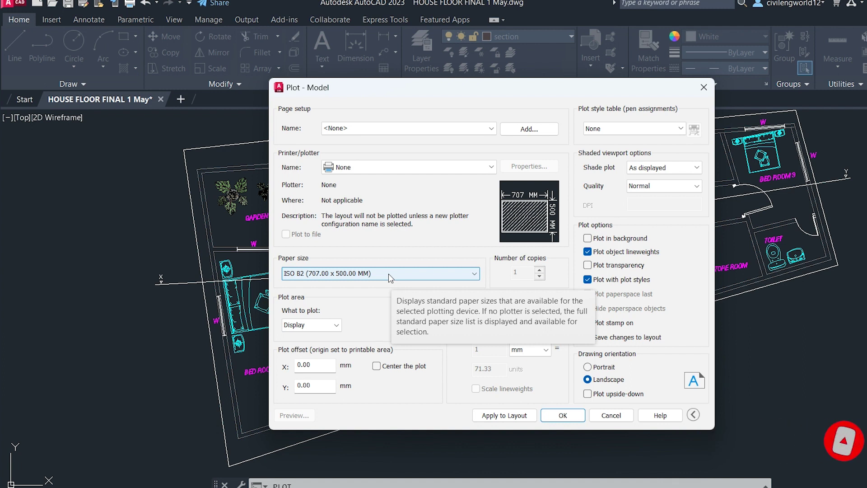
mouse_move(525, 199)
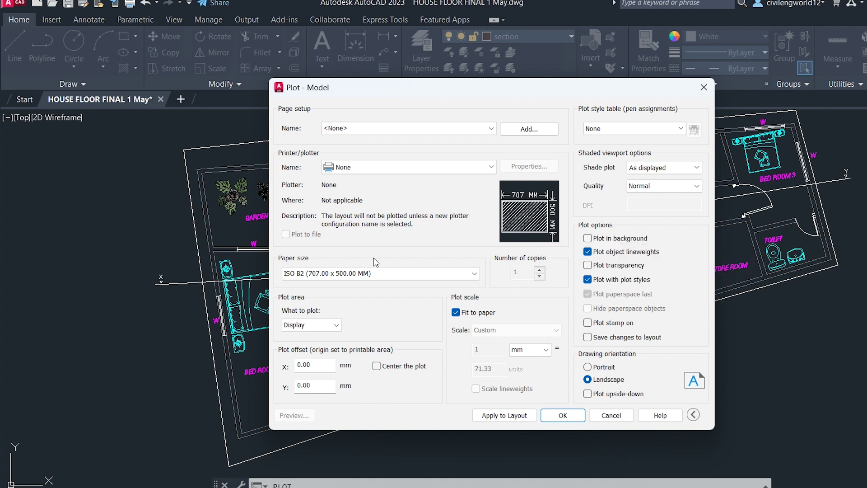
Try the plot without Fit to paper and in Portrait orientation, restoring Fit to paper and Landscape.
left_click(456, 312)
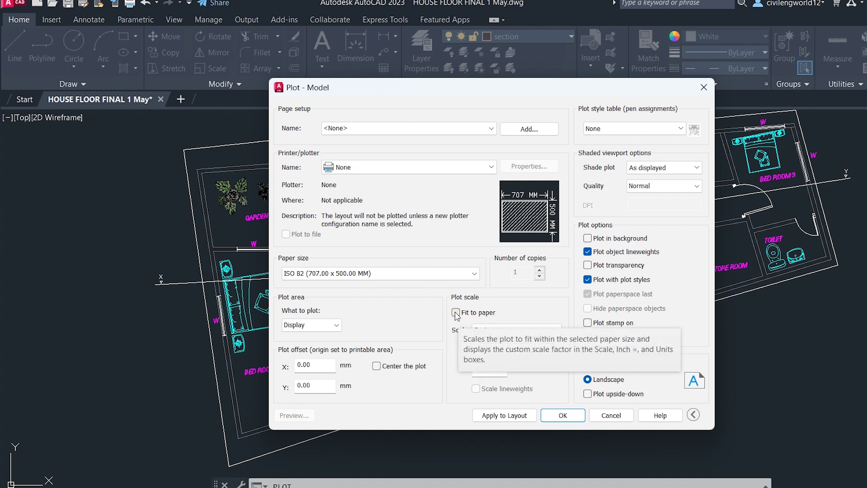
left_click(455, 312)
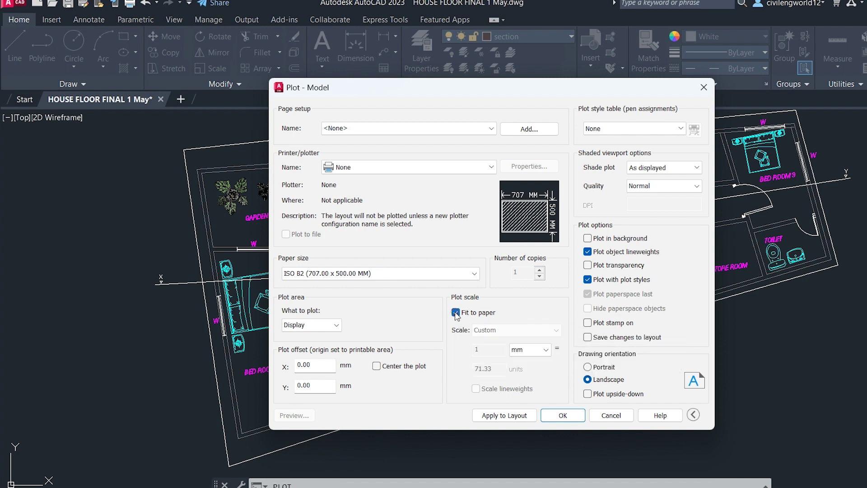
mouse_move(523, 222)
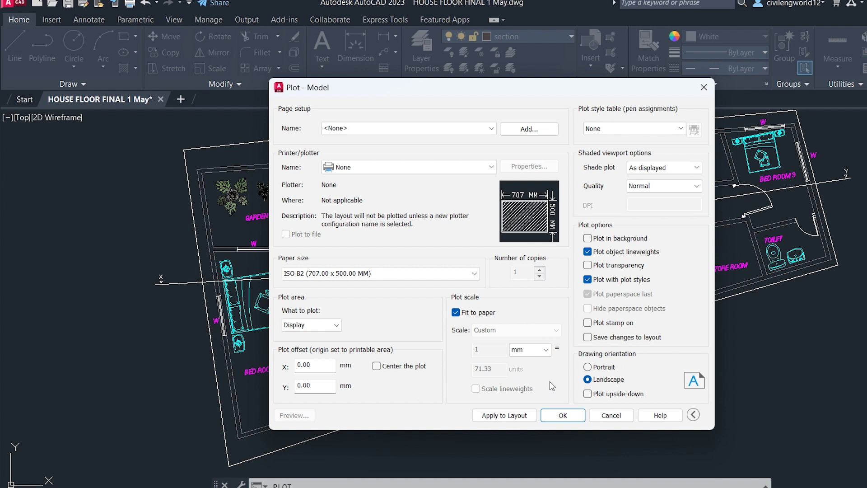
left_click(542, 350)
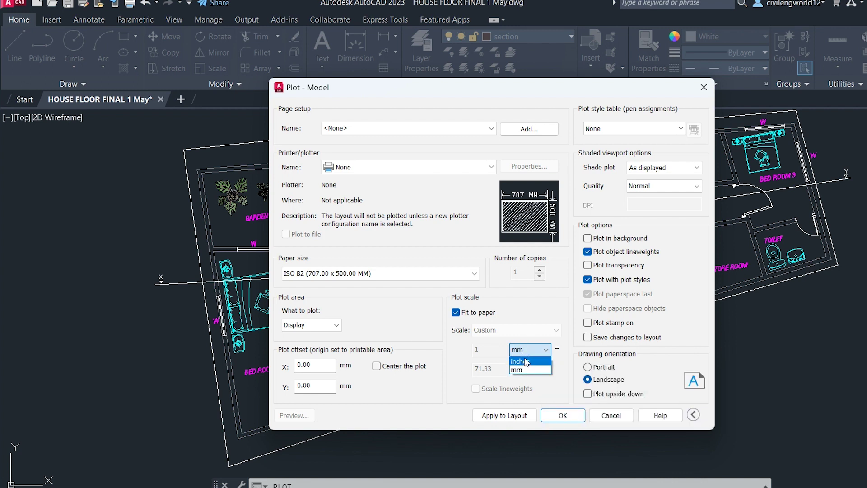
left_click(524, 351)
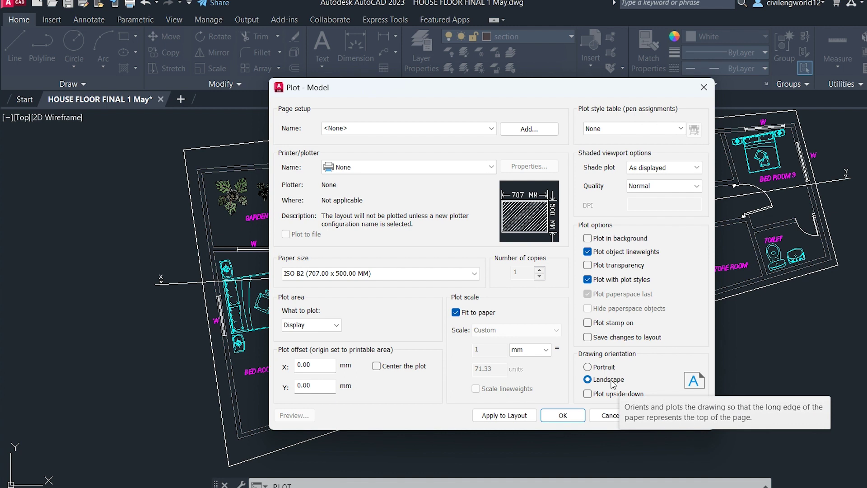
left_click(587, 366)
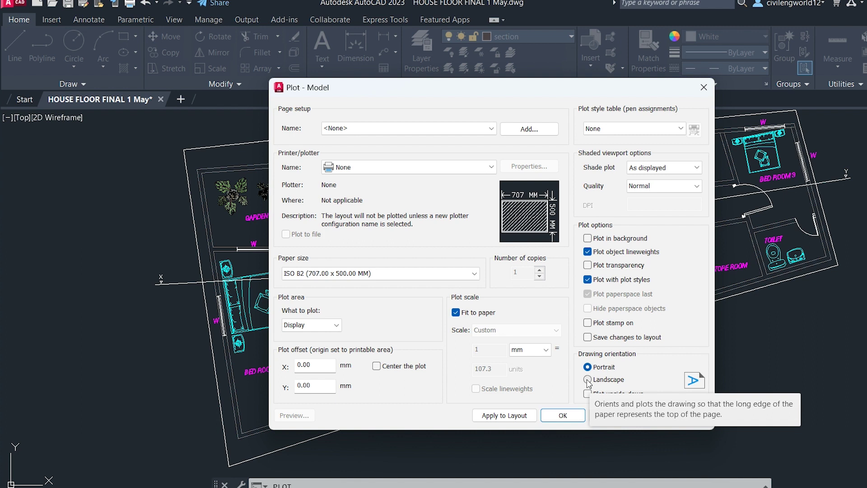
left_click(588, 379)
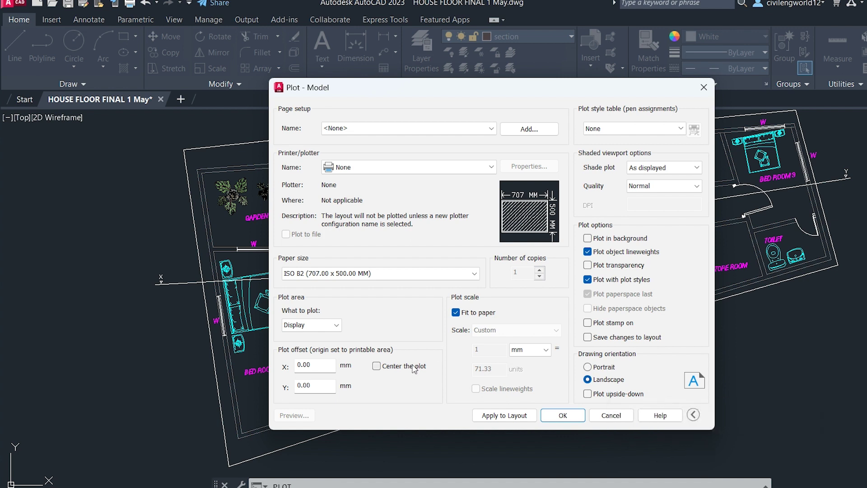
Set the plot area to a window enclosing the whole floor plan and choose DWG To PDF.pc3 as the plotter.
left_click(337, 325)
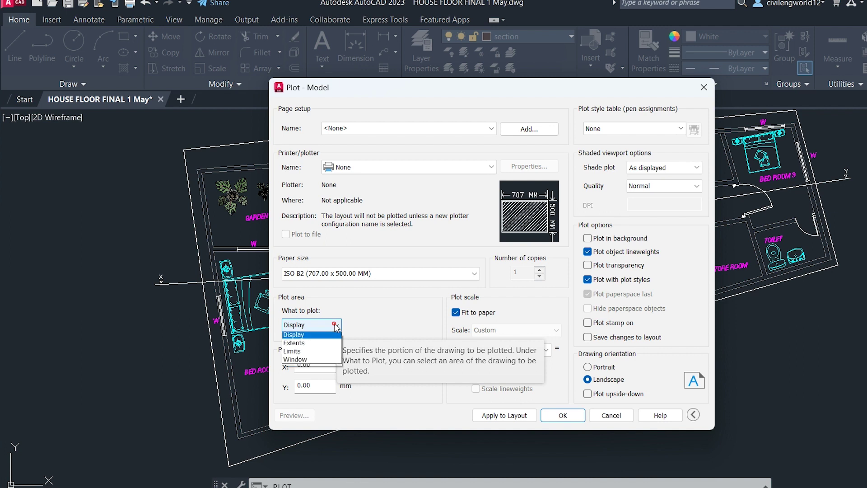
left_click(311, 361)
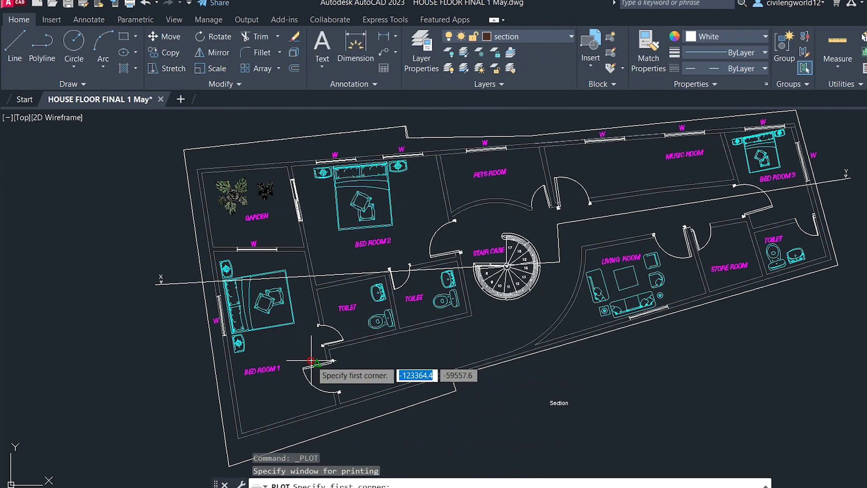
scroll(343, 340, "down", 2)
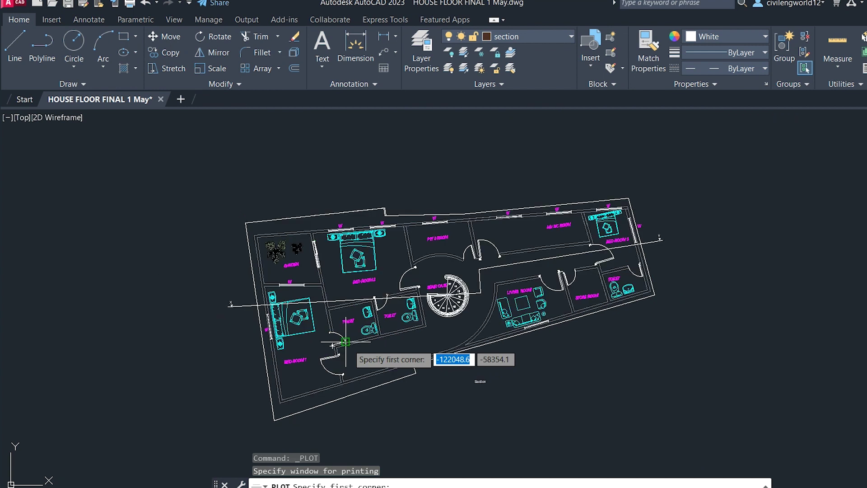
left_click(213, 195)
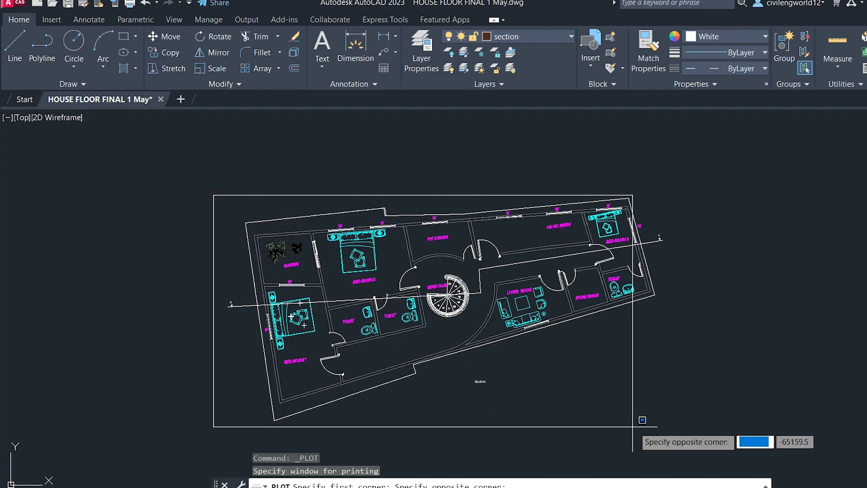
left_click(686, 422)
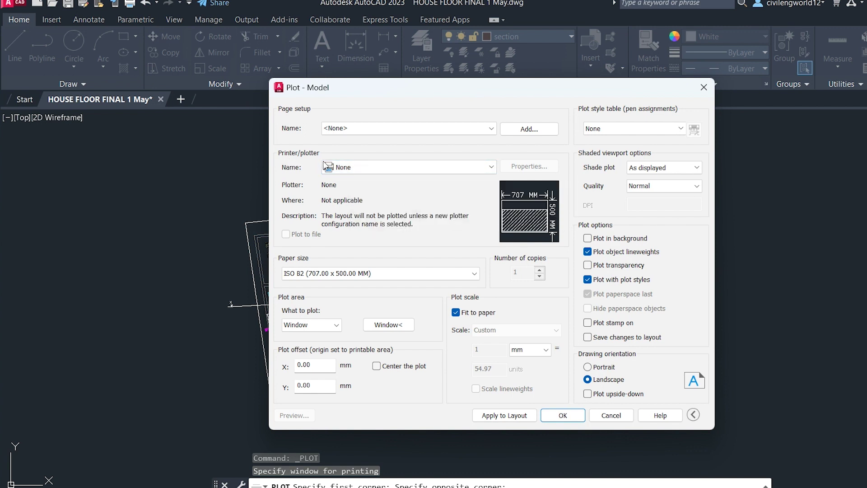
left_click(368, 164)
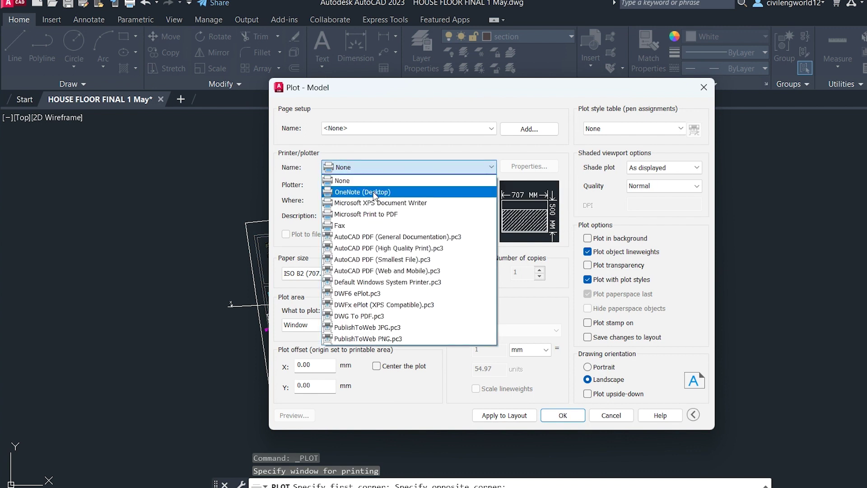
left_click(369, 317)
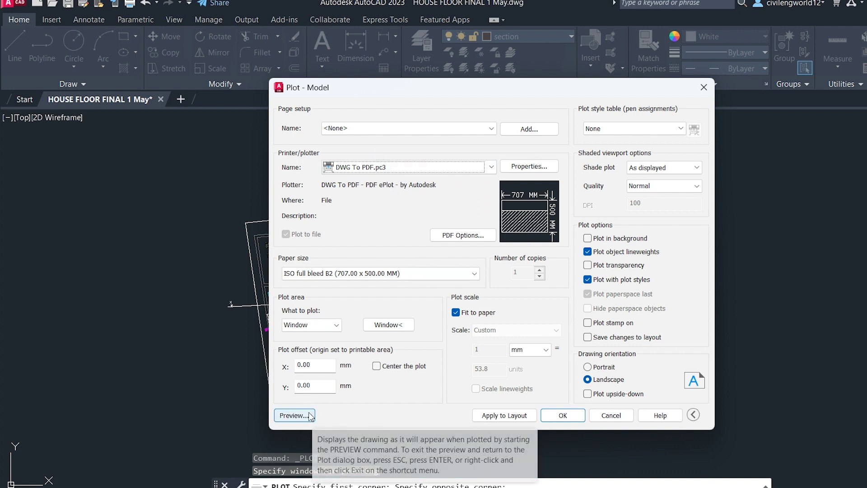
Preview the plot and examine the rooms, furniture and label colours of the floor plan up close.
left_click(294, 415)
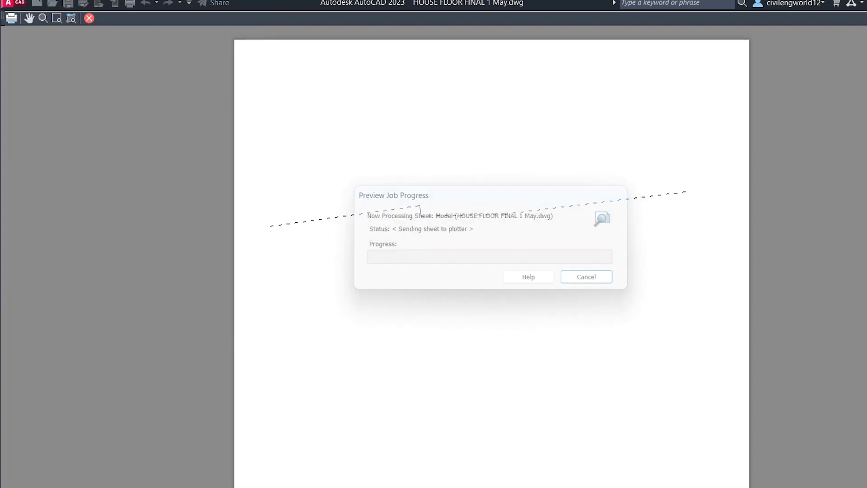
scroll(325, 335, "up", 4)
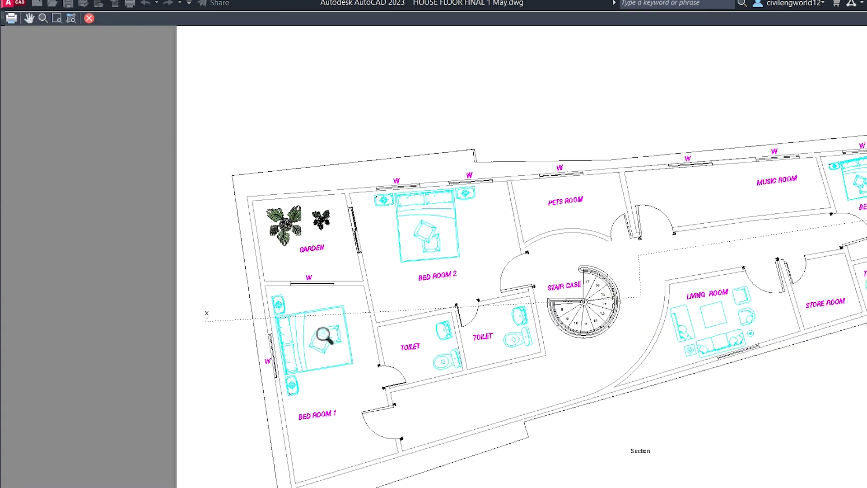
scroll(322, 334, "up", 2)
scroll(321, 335, "down", 2)
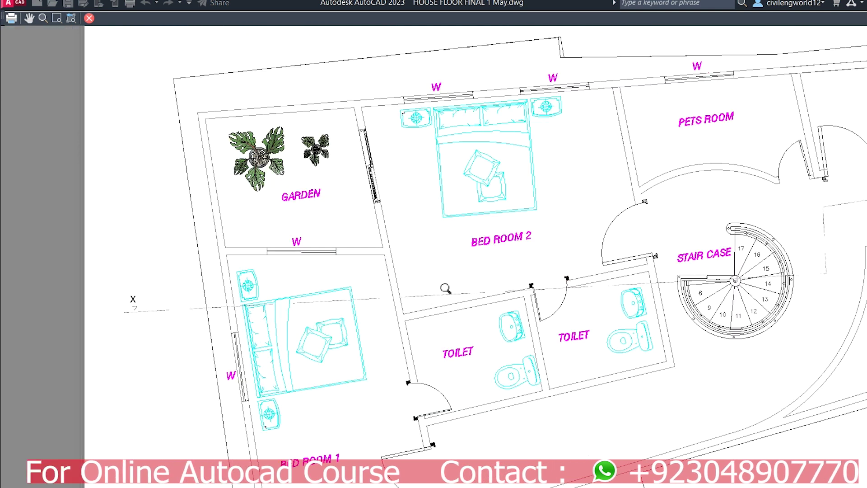
scroll(449, 289, "down", 3)
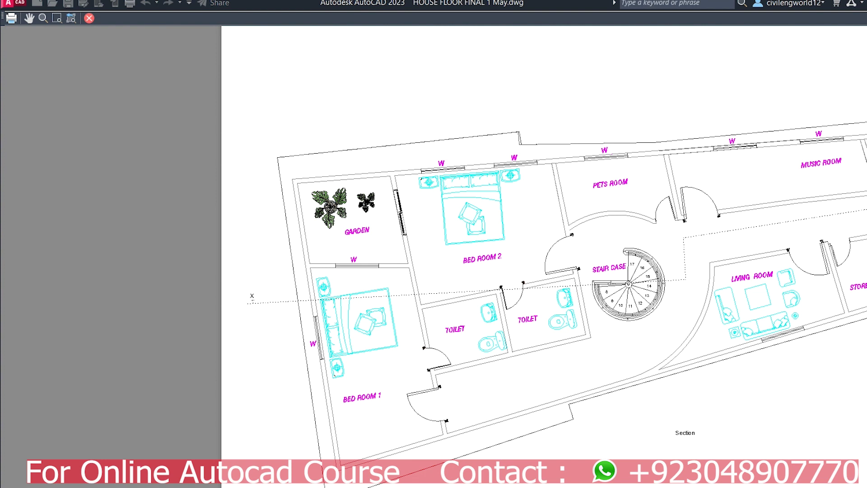
scroll(766, 289, "up", 2)
scroll(864, 270, "down", 2)
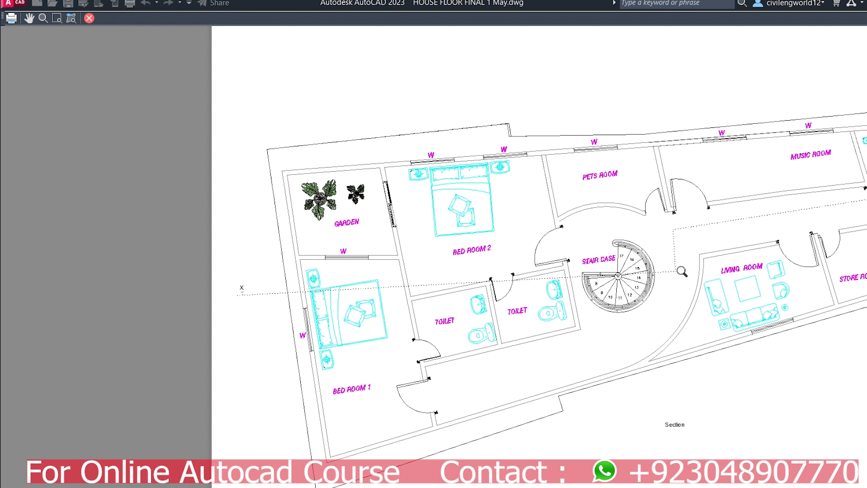
key("Escape")
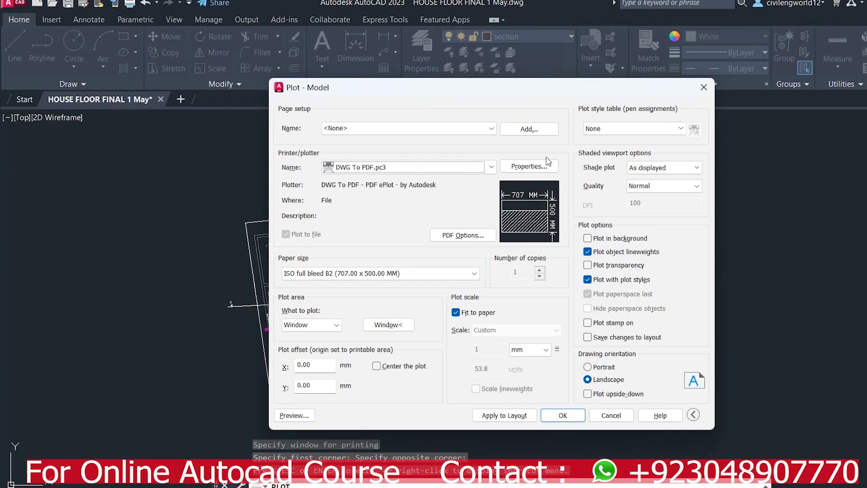
Try the monochrome.ctb plot style table for the plot, assigning it to all layouts.
left_click(679, 130)
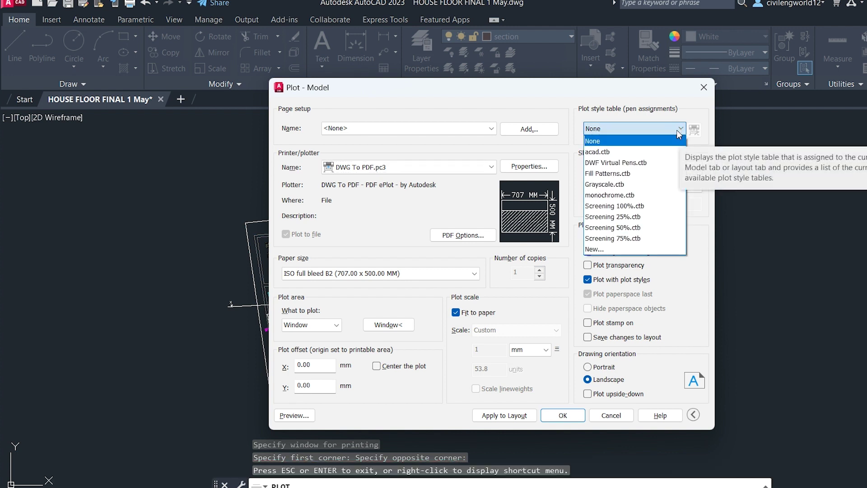
left_click(632, 196)
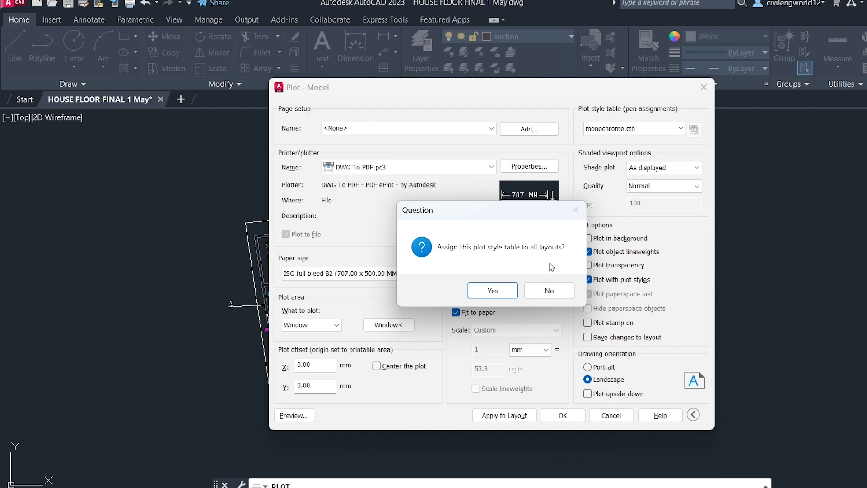
left_click(503, 289)
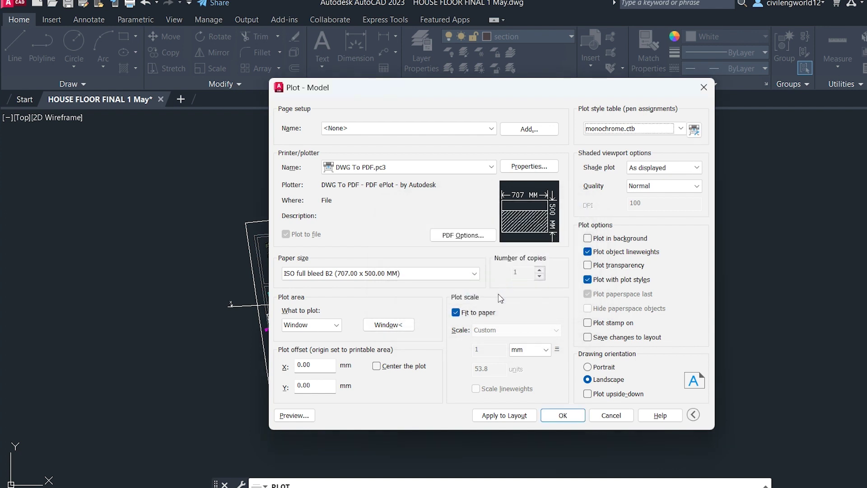
Preview the plot with the monochrome style and examine the linework and labels across the floor plan.
left_click(302, 416)
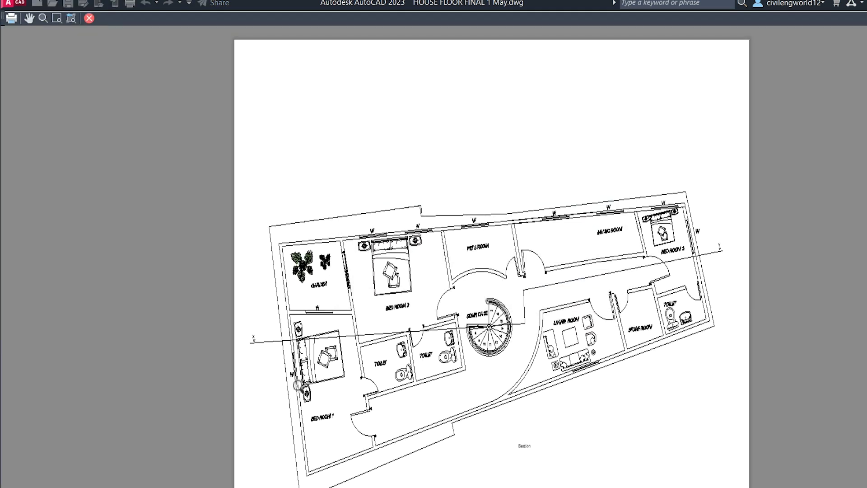
scroll(360, 360, "up", 4)
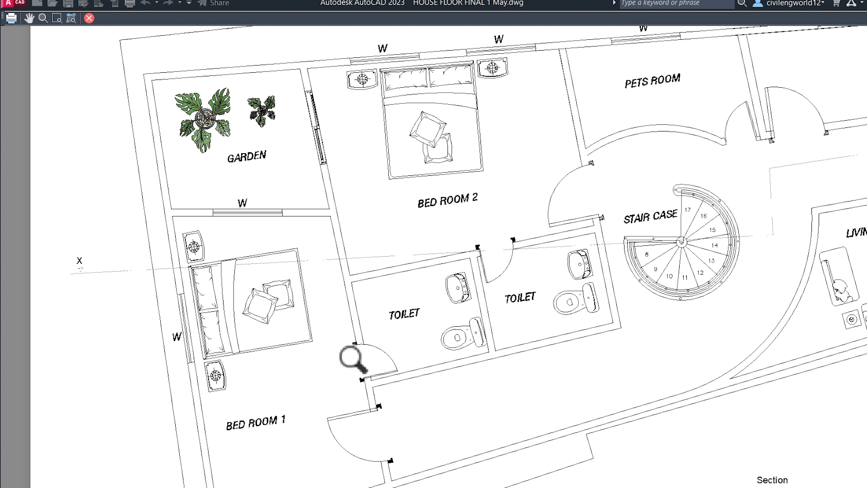
scroll(353, 360, "down", 2)
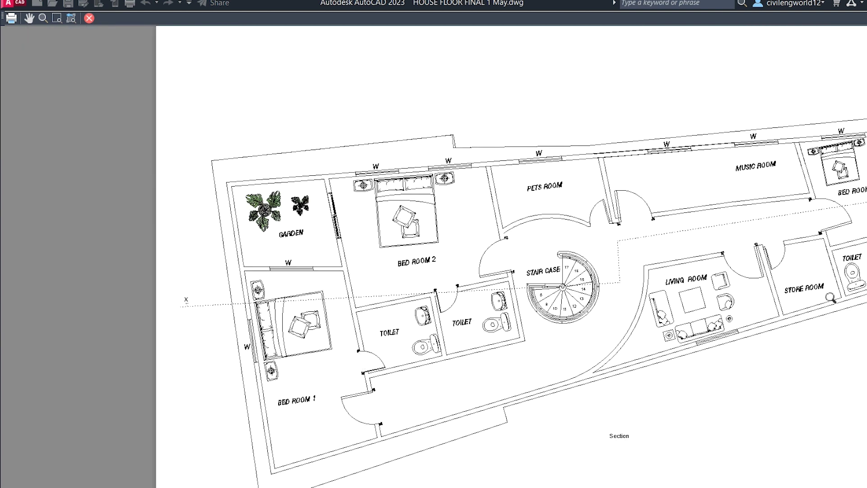
scroll(849, 299, "up", 2)
scroll(847, 300, "up", 2)
scroll(799, 323, "down", 4)
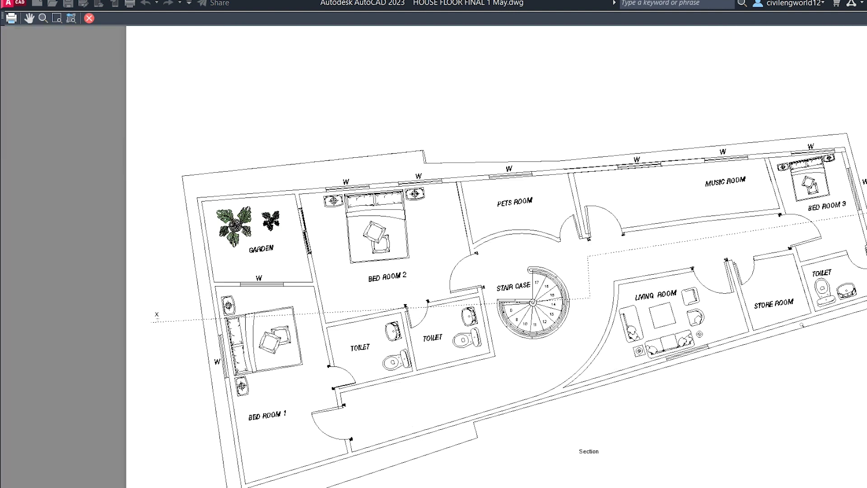
scroll(814, 168, "up", 4)
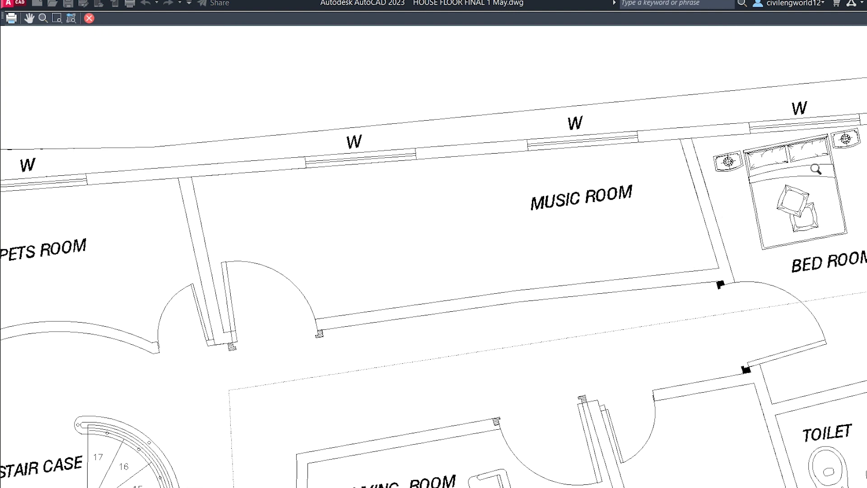
key("Escape")
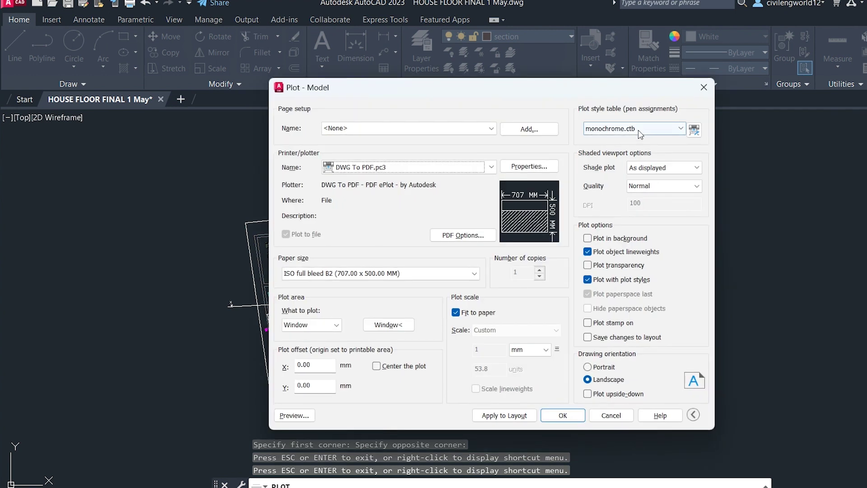
Set the plot style table to None and check the floor plan's colours in the plot preview.
left_click(638, 129)
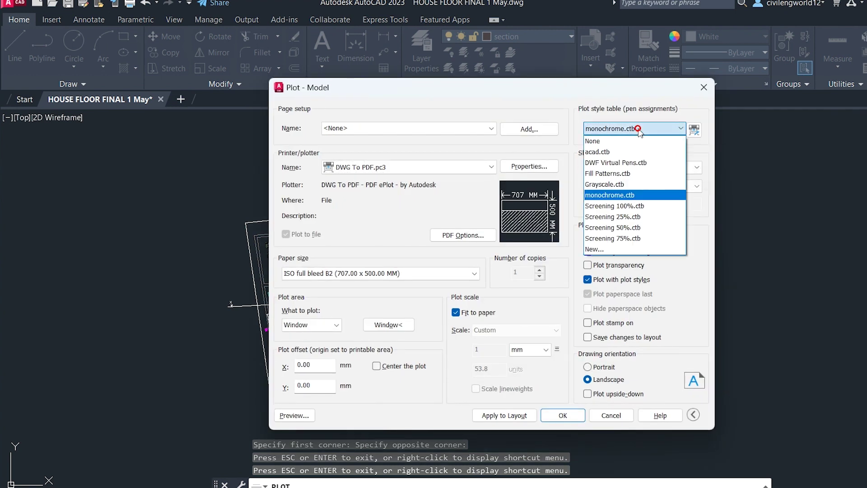
left_click(632, 141)
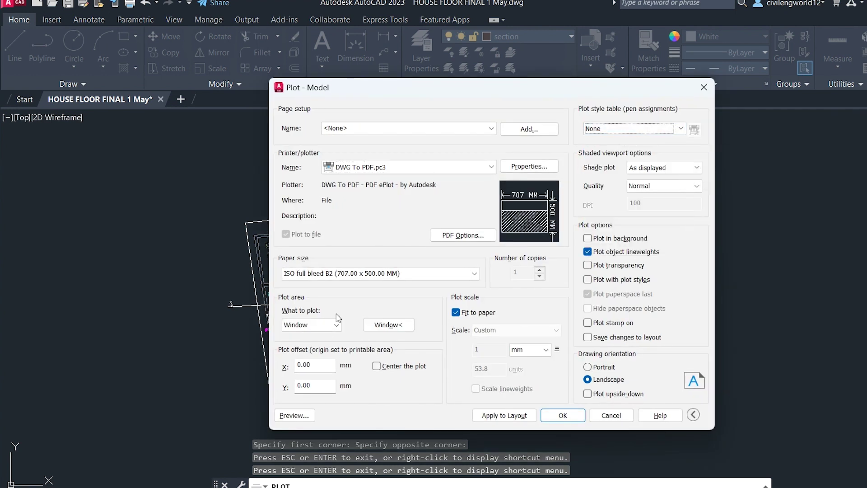
left_click(288, 414)
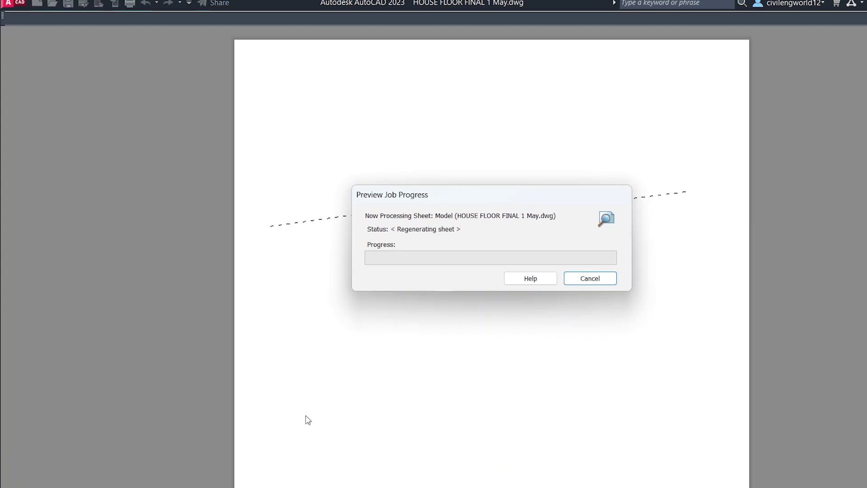
scroll(456, 306, "up", 4)
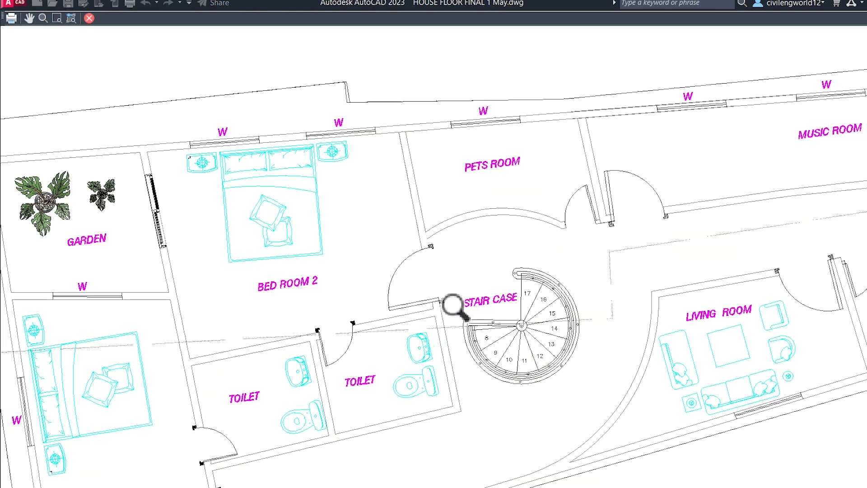
key("Escape")
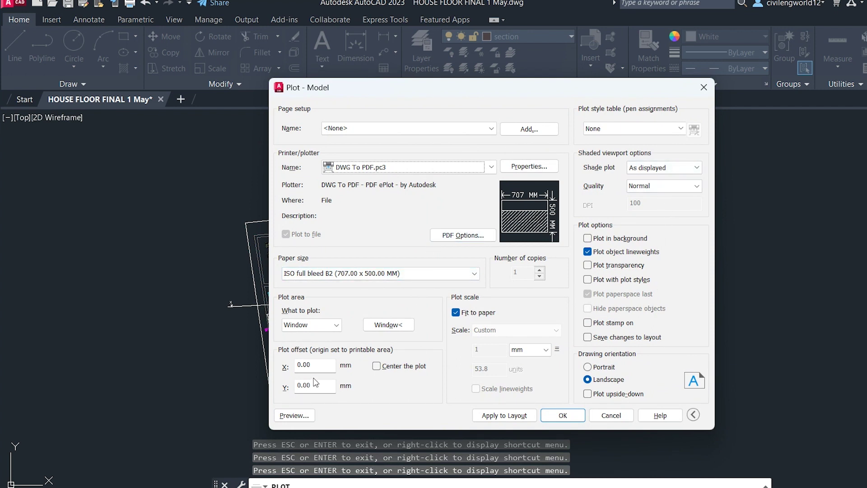
Plot the floor plan to drive E: as a PDF named HOUSE FLOOR FINAL 1 1May-Model.
left_click(562, 417)
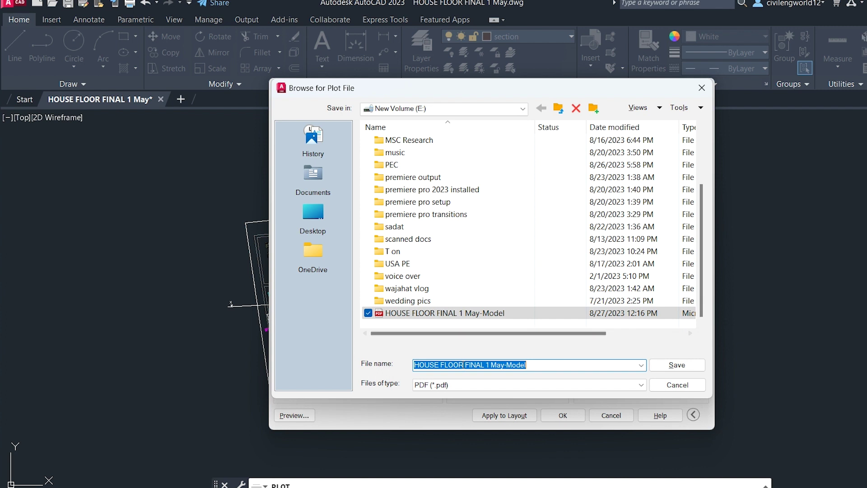
left_click(491, 365)
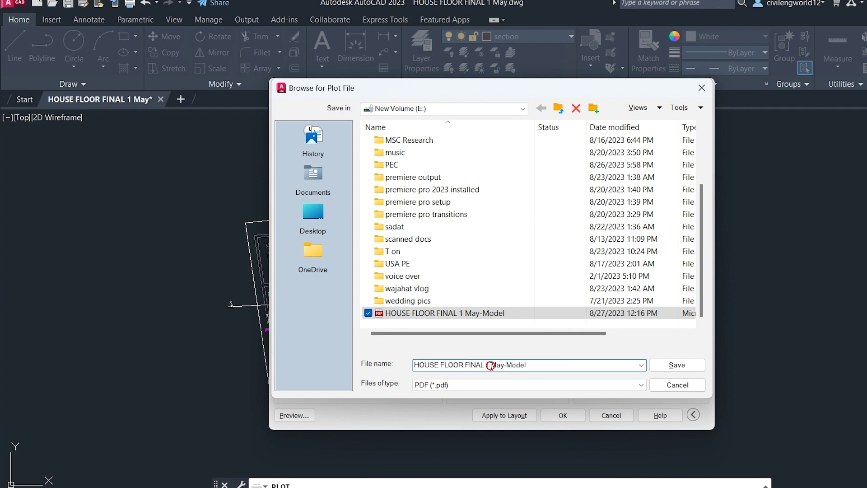
type("1")
left_click(663, 363)
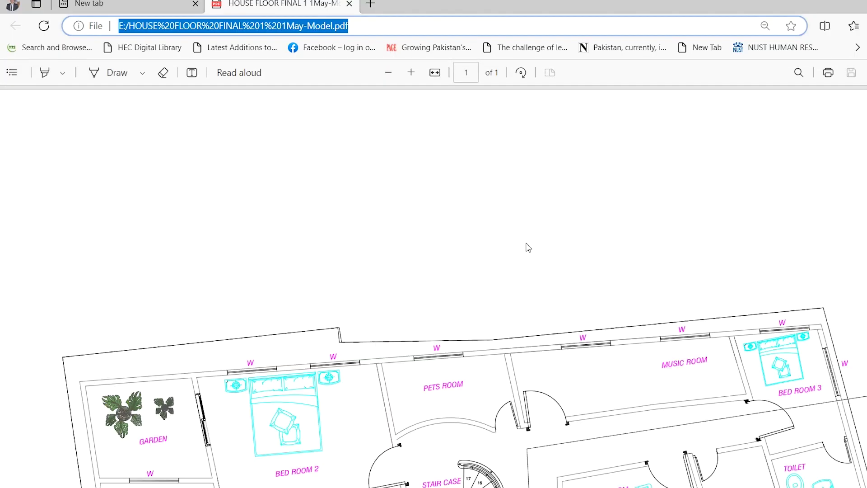
Examine the plotted PDF both as a full page and enlarged, and switch back to the drawing in AutoCAD.
left_click(388, 72)
left_click(389, 72)
left_click(389, 72)
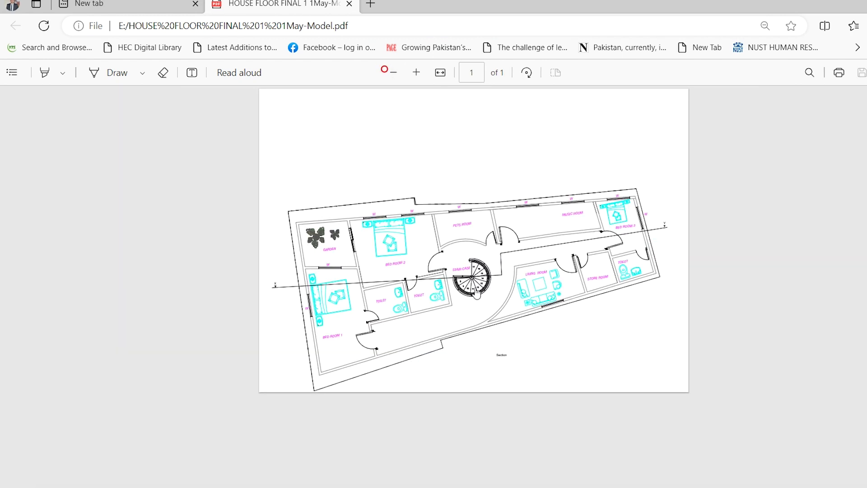
left_click(415, 72)
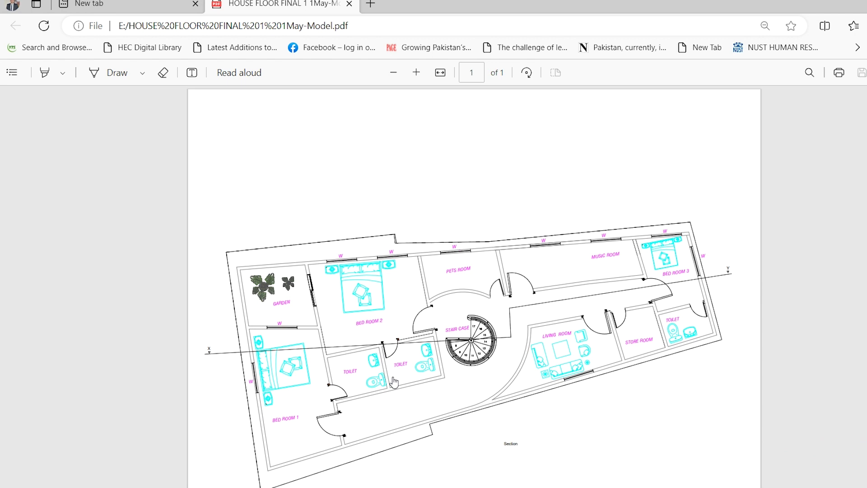
left_click(416, 73)
scroll(413, 247, "down", 1)
scroll(413, 247, "down", 4)
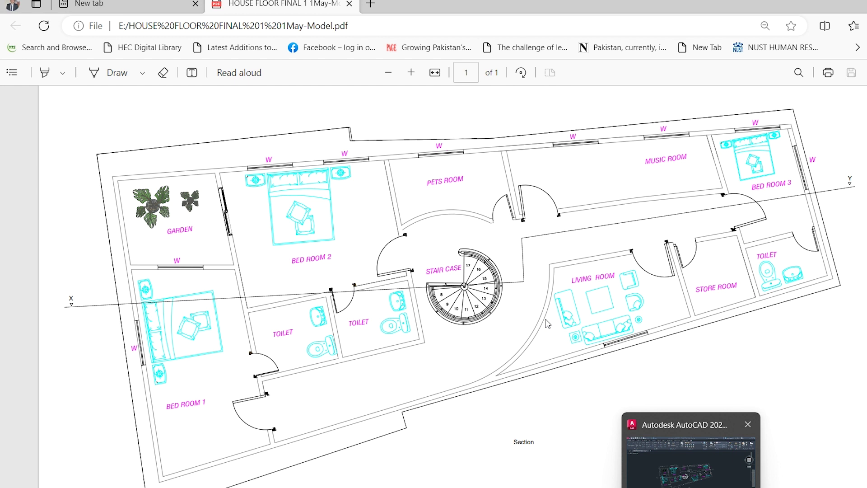
left_click(695, 470)
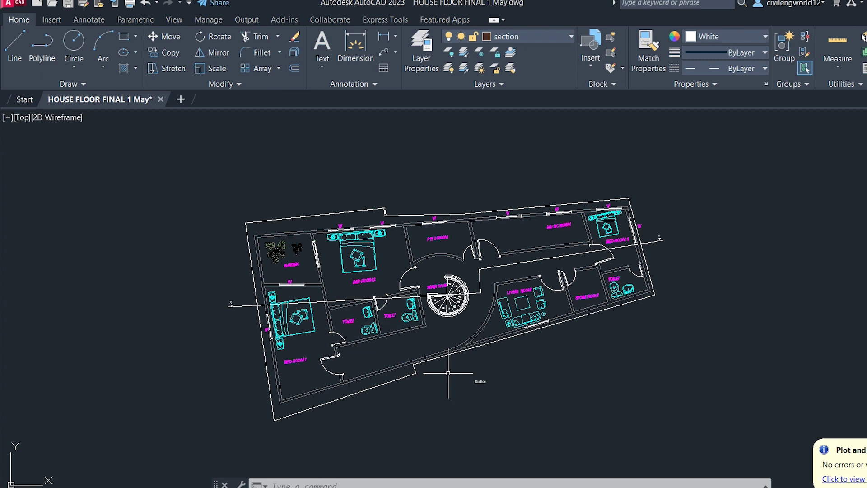
scroll(448, 373, "up", 2)
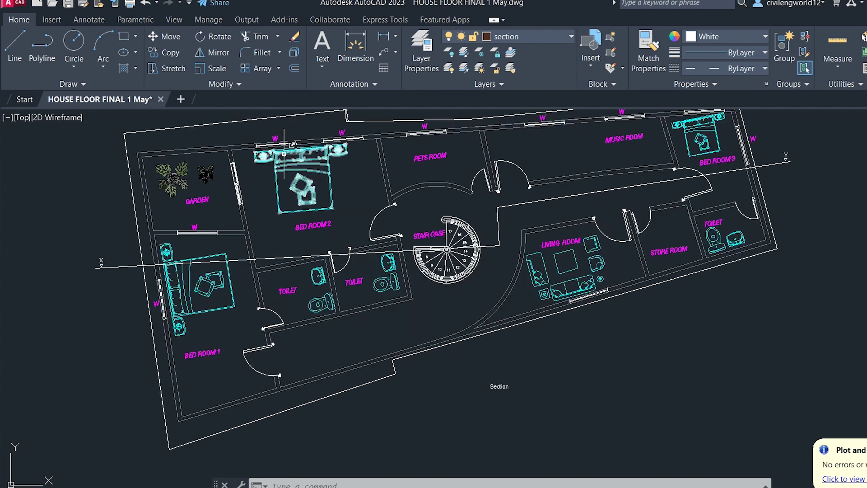